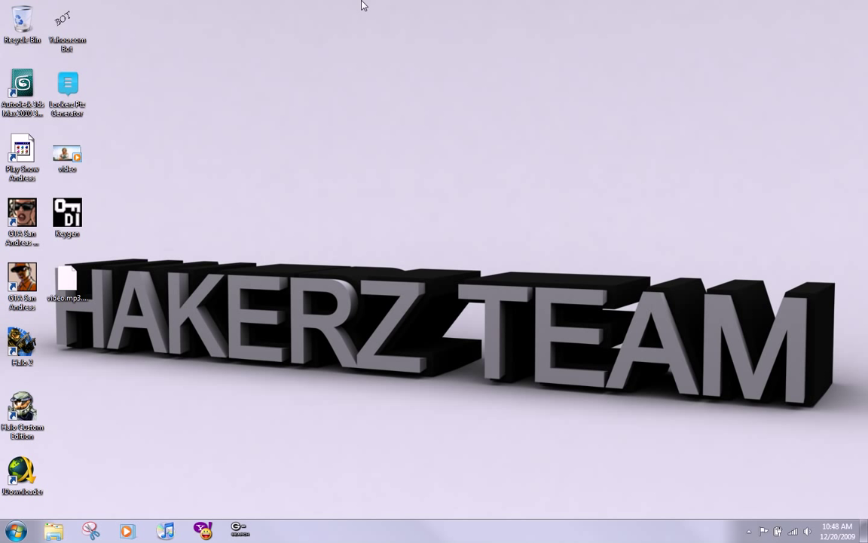
Launch ACID Pro 7.0 from its icon in the top dock.
{"action": "left_click", "coordinate": [416, 31]}
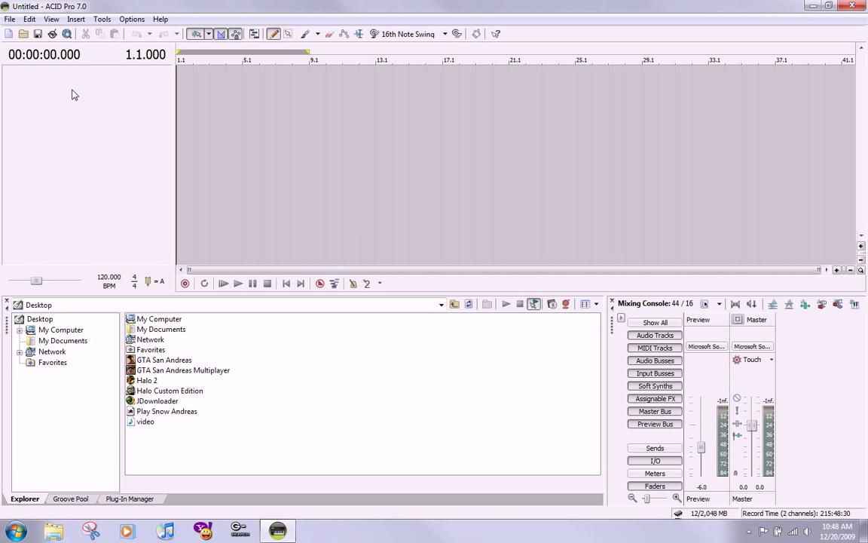
Insert a new audio track and drag video.mp3 from the desktop onto it.
{"action": "right_click", "coordinate": [110, 111]}
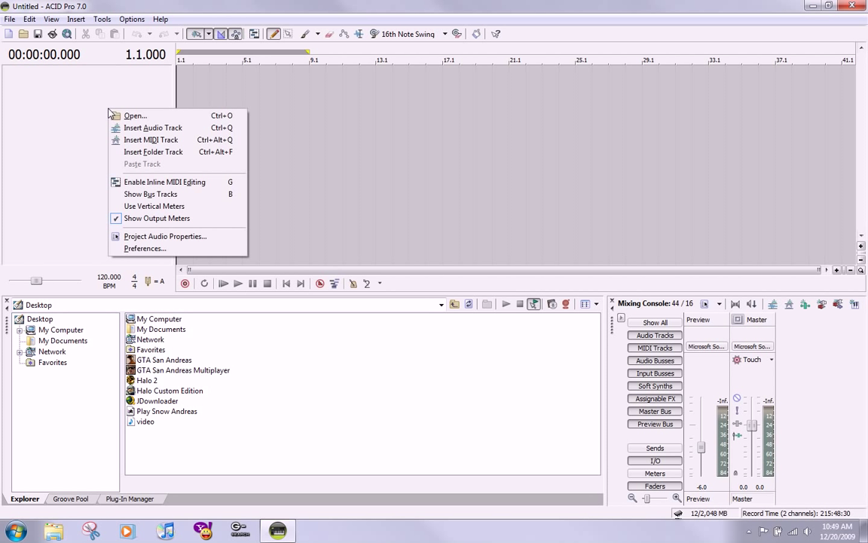
{"action": "left_click", "coordinate": [147, 128]}
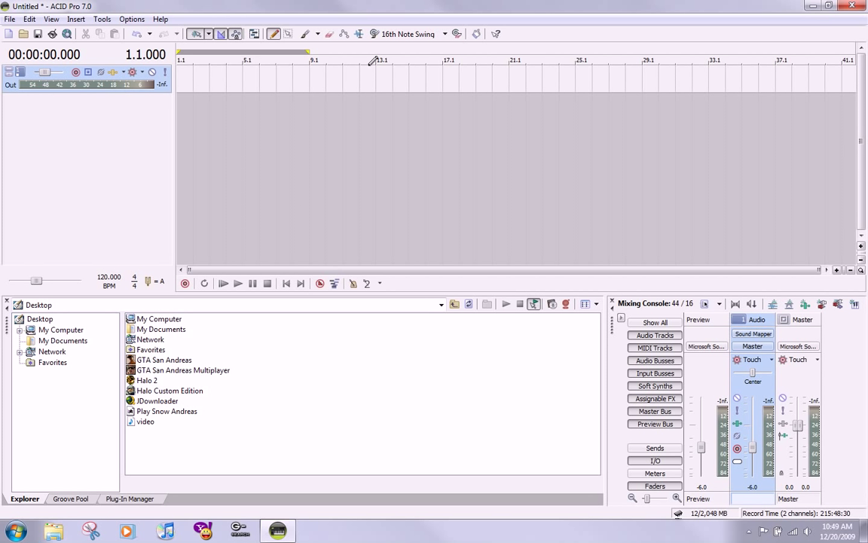
{"action": "double_click", "coordinate": [389, 12]}
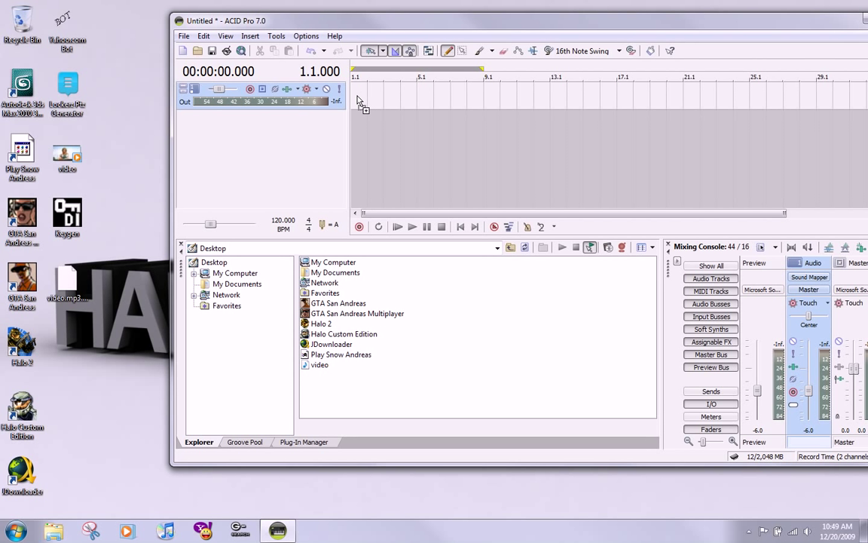
{"action": "left_click_drag", "start_coordinate": [358, 98], "coordinate": [362, 90]}
{"action": "left_click_drag", "start_coordinate": [362, 20], "coordinate": [344, 2]}
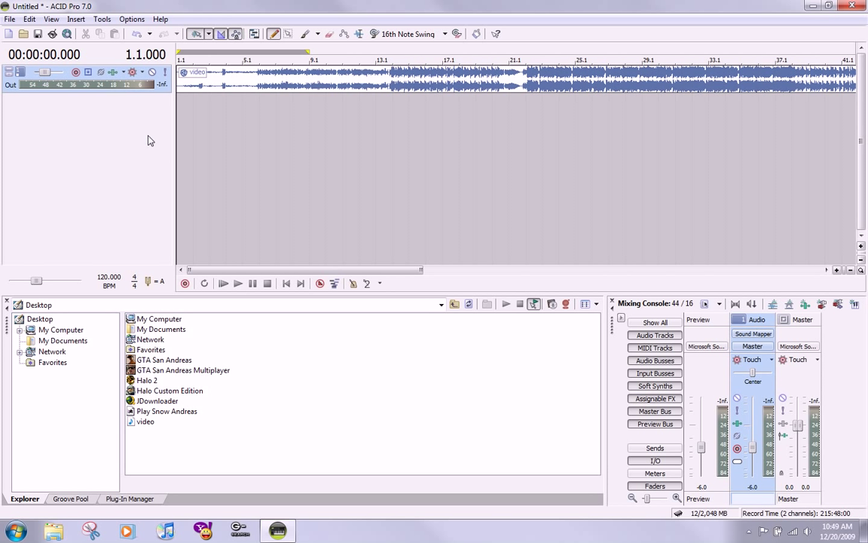
Add Auto-Tune VST to Track 1's FX chain after Track EQ using the Plug-In Chooser.
{"action": "left_click", "coordinate": [123, 76]}
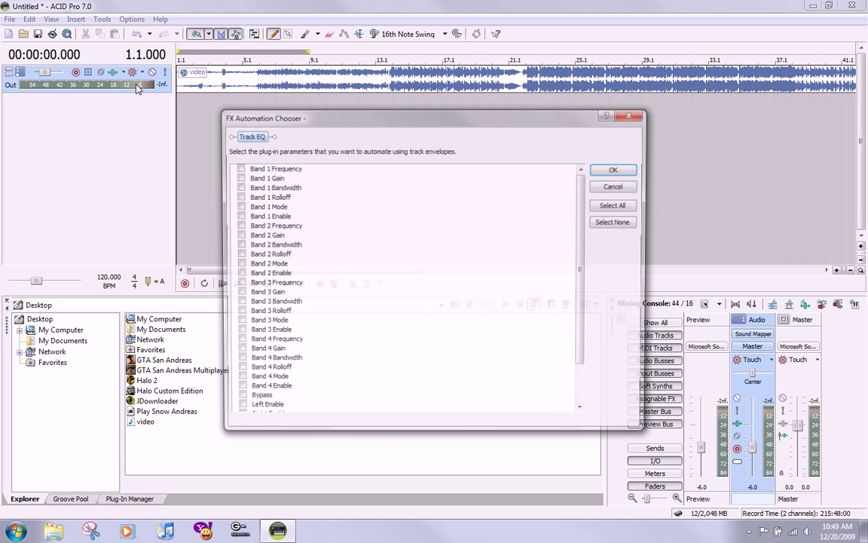
{"action": "key", "text": "Escape"}
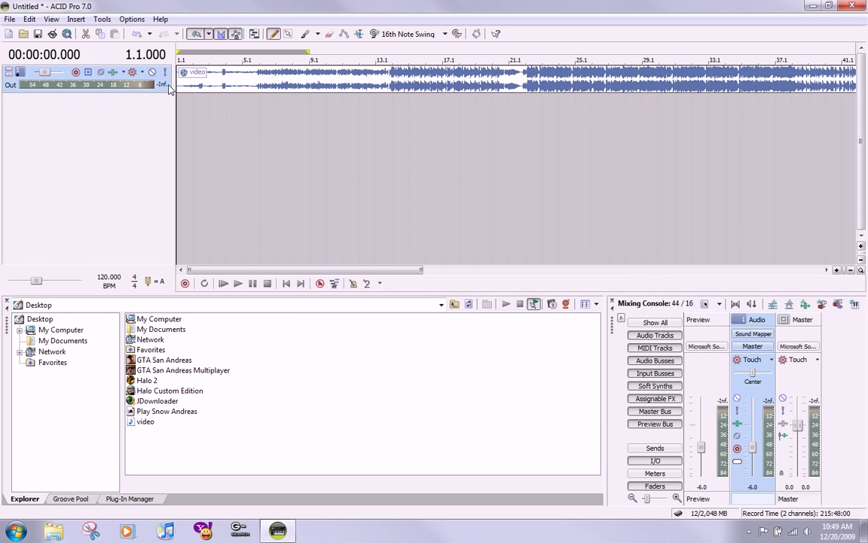
{"action": "left_click", "coordinate": [115, 76]}
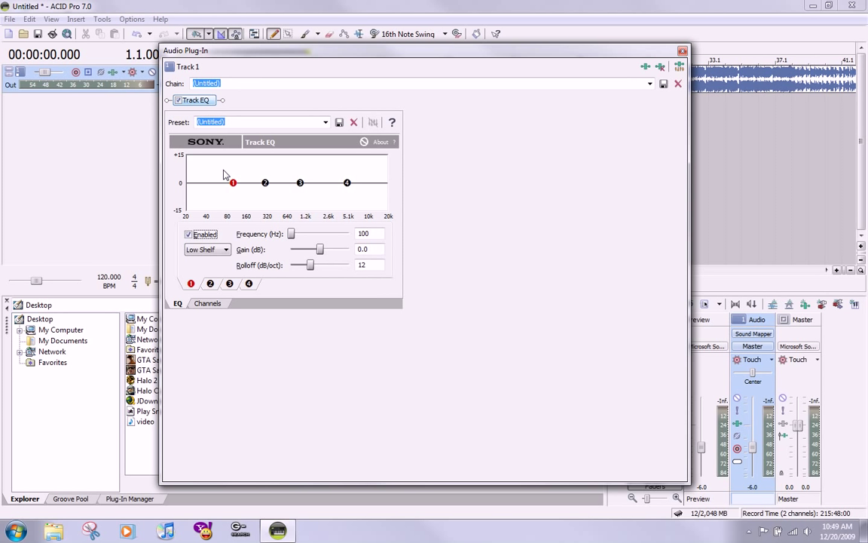
{"action": "left_click", "coordinate": [646, 67]}
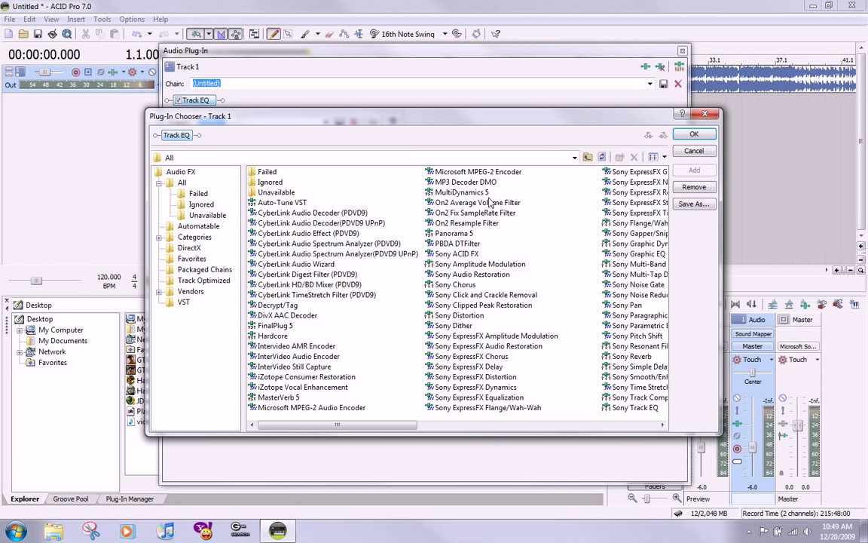
{"action": "left_click", "coordinate": [268, 205]}
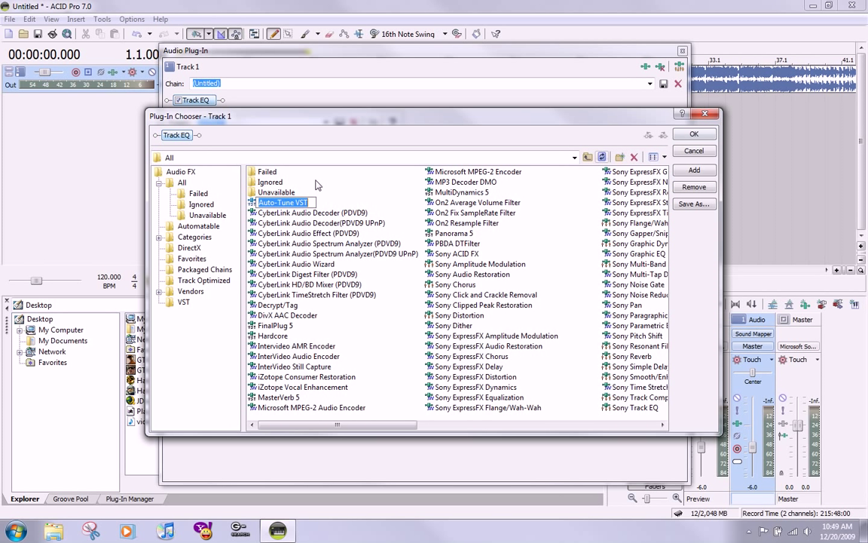
{"action": "left_click", "coordinate": [284, 204], "text": "ctrl"}
{"action": "double_click", "coordinate": [283, 203]}
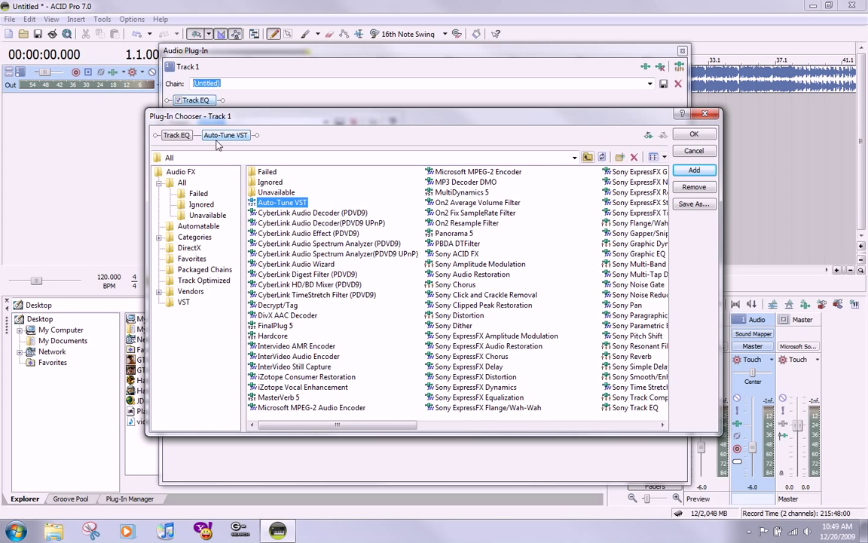
{"action": "left_click", "coordinate": [694, 133]}
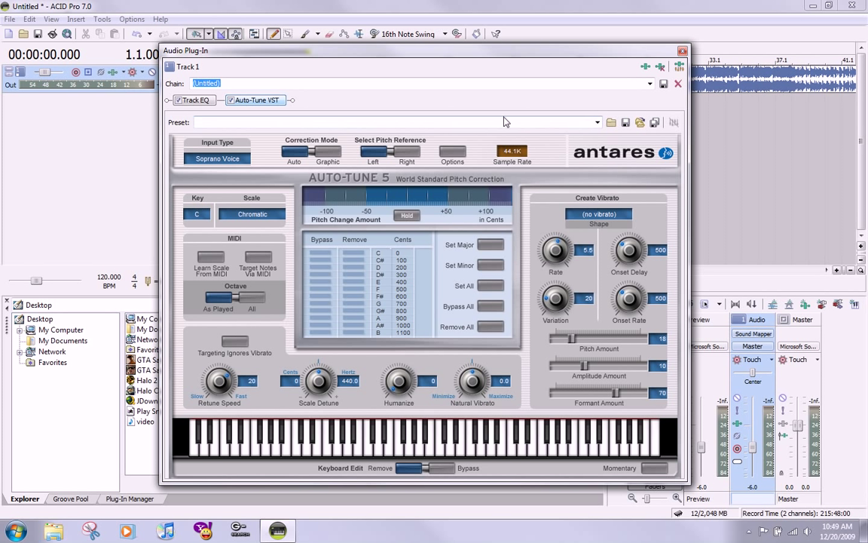
Load the saved Autotune Studio effect chain onto Track 1.
{"action": "left_click_drag", "start_coordinate": [391, 56], "coordinate": [354, 54]}
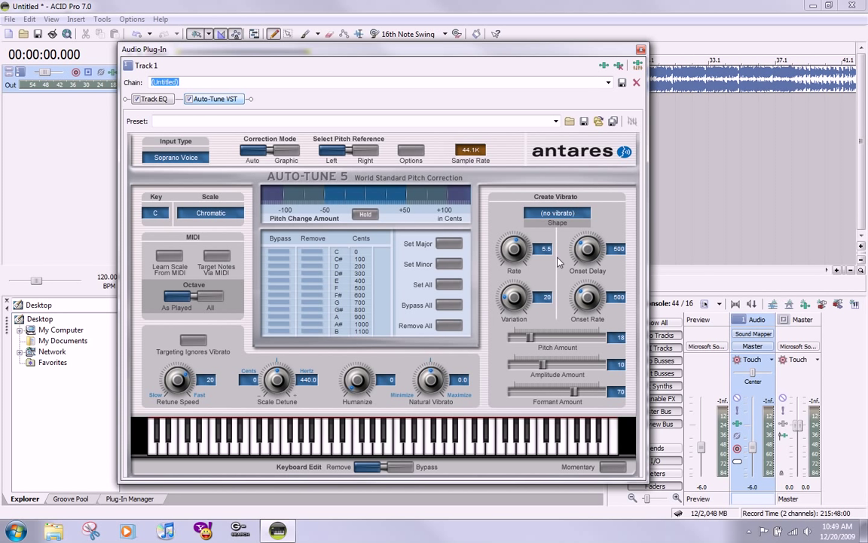
{"action": "left_click", "coordinate": [607, 82]}
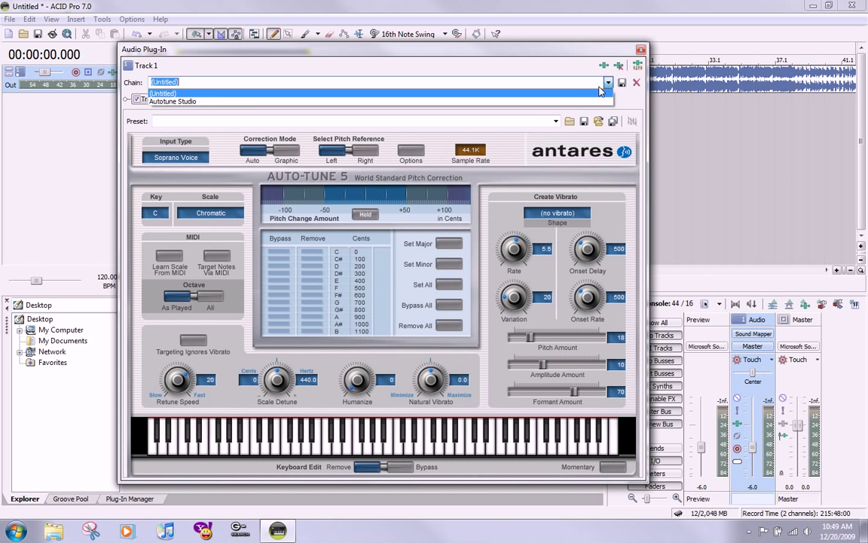
{"action": "left_click", "coordinate": [264, 102]}
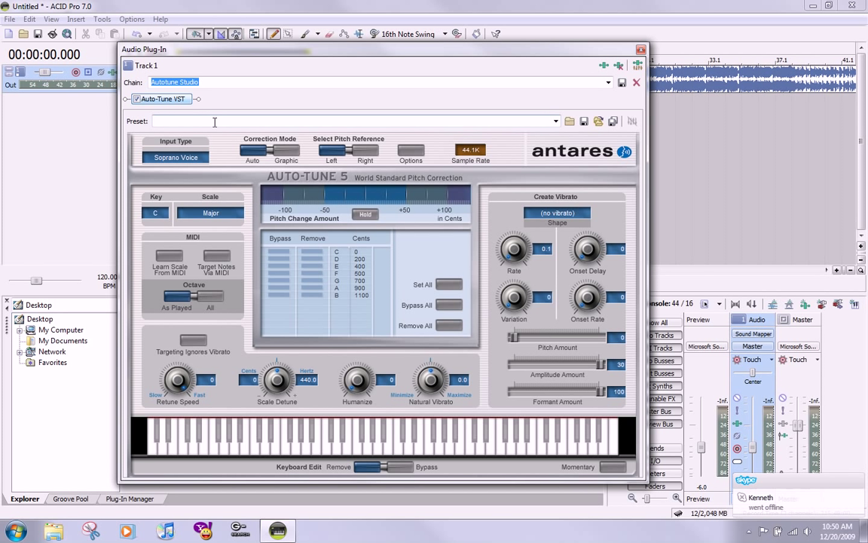
Load the Autotune Studio.fxp preset so Auto-Tune uses a C Major scale.
{"action": "left_click", "coordinate": [171, 117]}
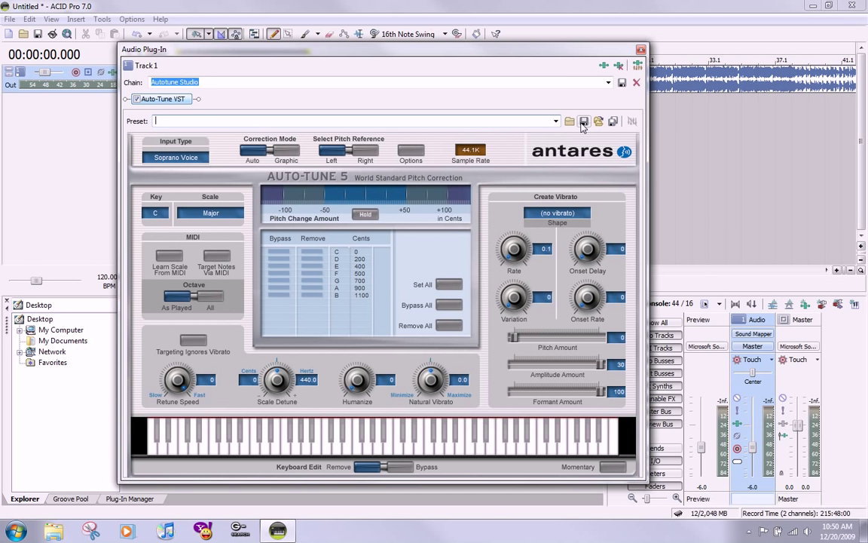
{"action": "left_click", "coordinate": [569, 121]}
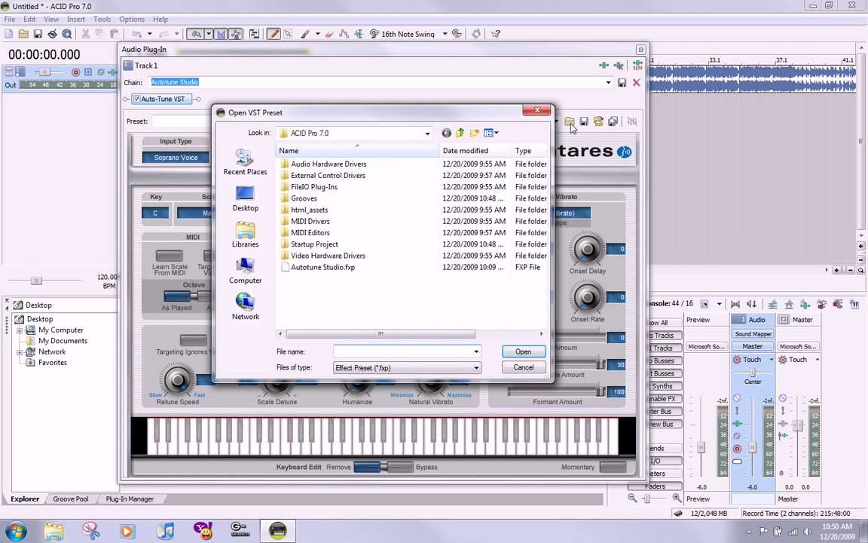
{"action": "double_click", "coordinate": [351, 269]}
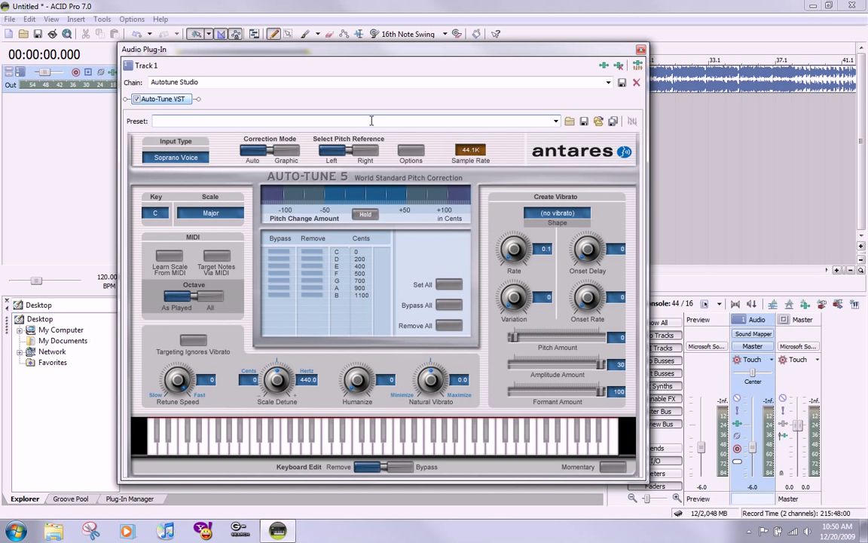
{"action": "left_click", "coordinate": [570, 122]}
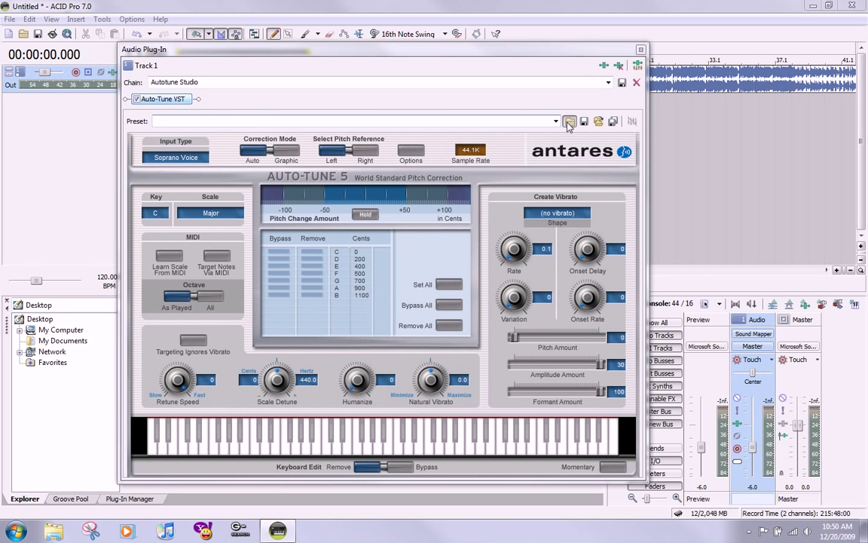
{"action": "double_click", "coordinate": [320, 272]}
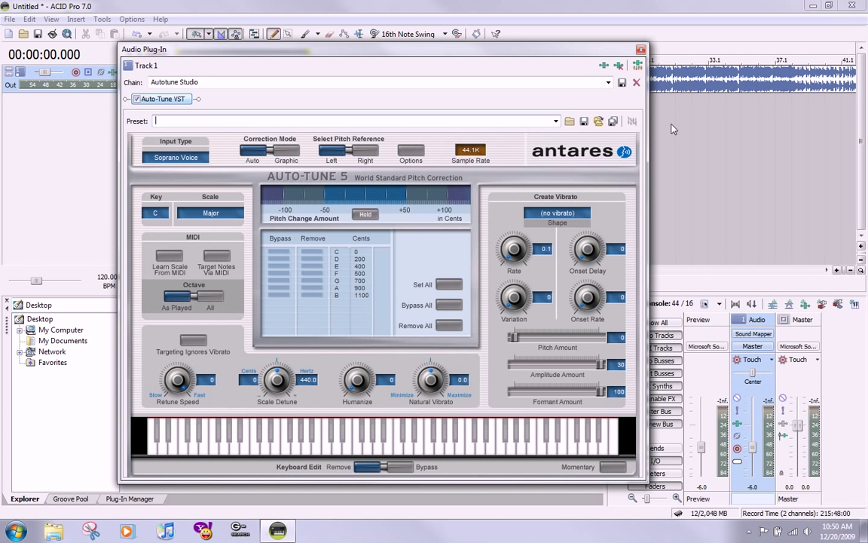
Close Auto-Tune, preview Track 1 from bar 6, then stop and return to 00:00:00.000.
{"action": "left_click", "coordinate": [640, 50]}
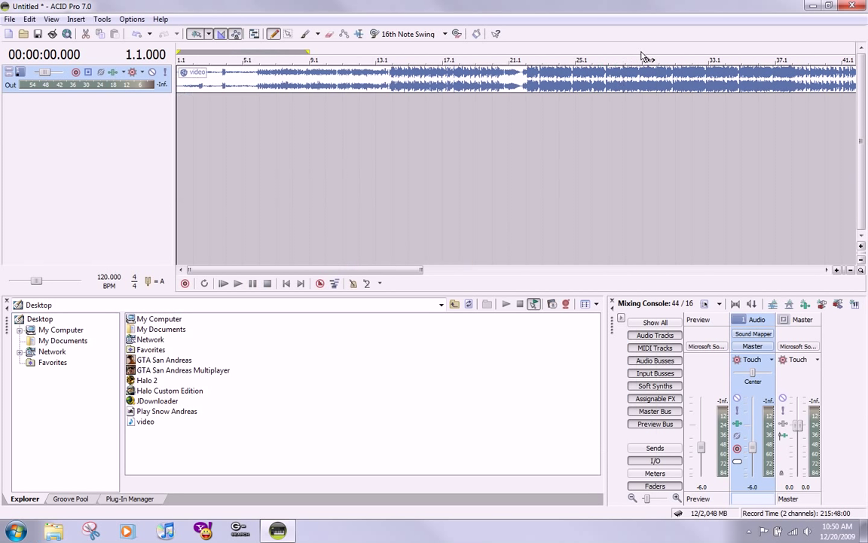
{"action": "left_click", "coordinate": [268, 150]}
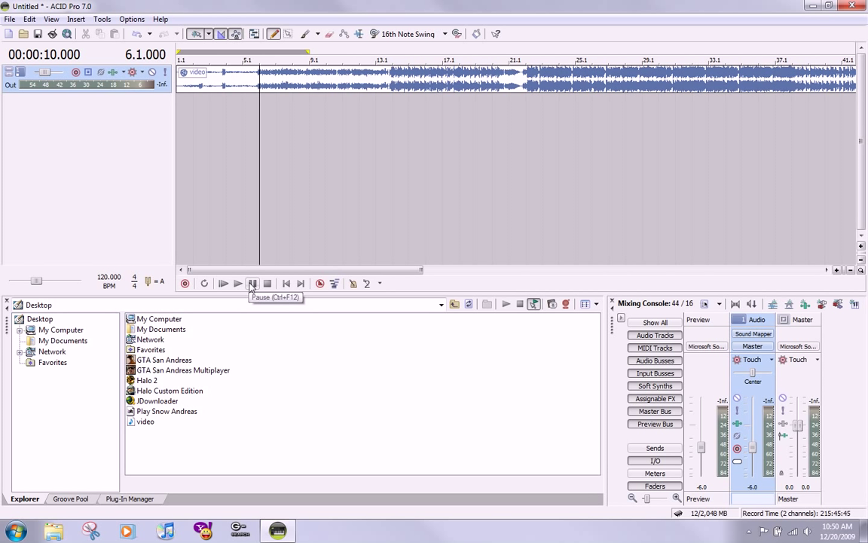
{"action": "left_click", "coordinate": [251, 284]}
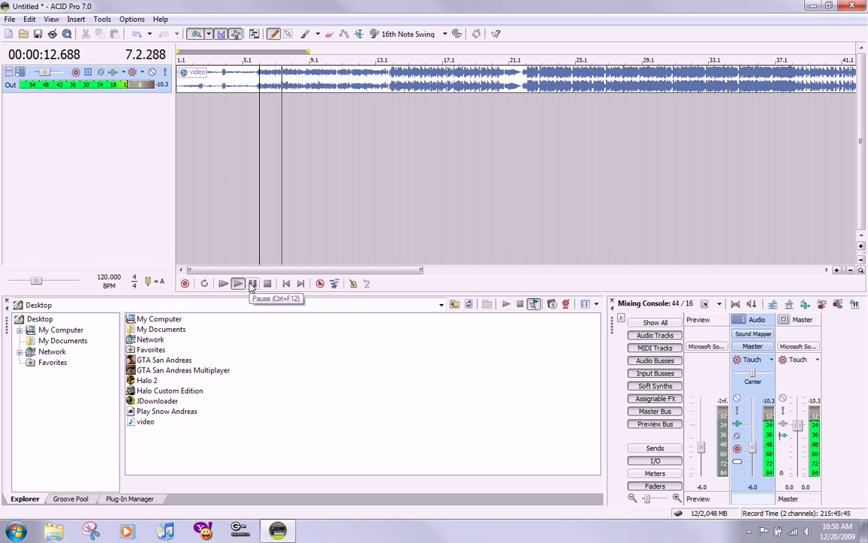
{"action": "left_click", "coordinate": [251, 284]}
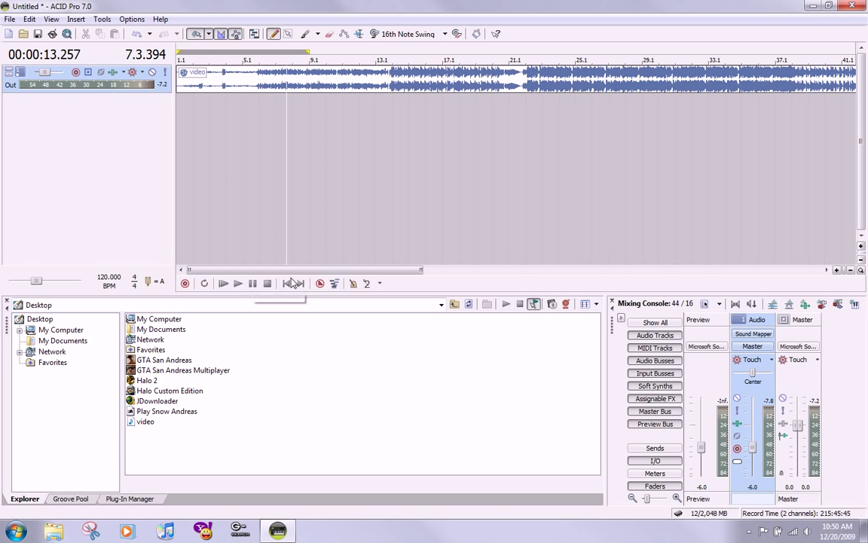
{"action": "left_click", "coordinate": [287, 283]}
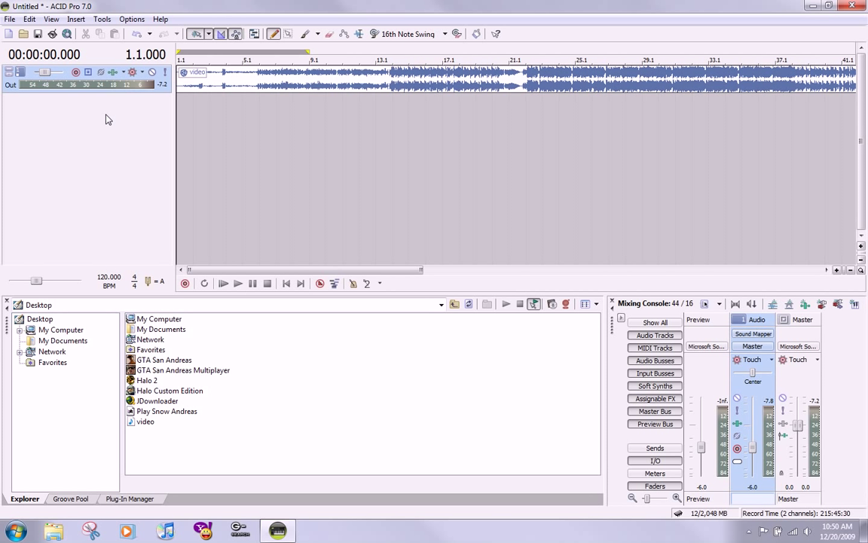
Delete the video clip from Track 1 and arm the track for recording.
{"action": "left_click", "coordinate": [257, 86]}
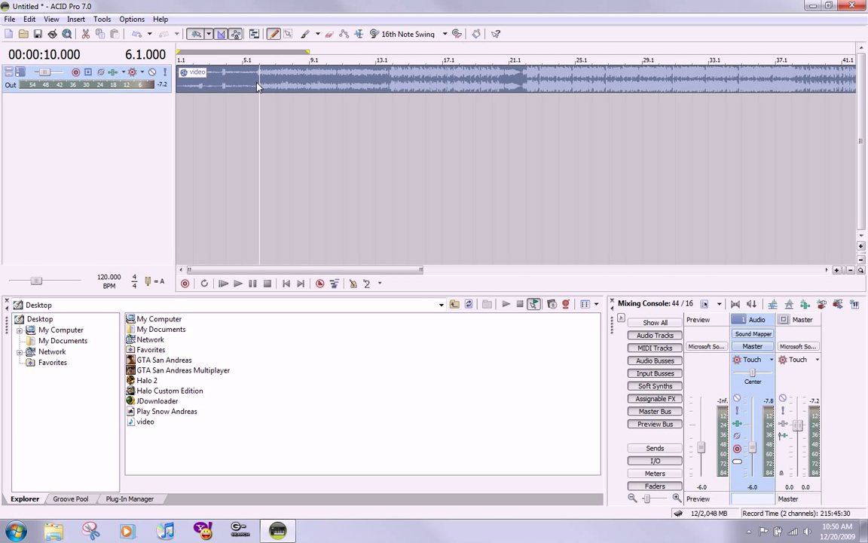
{"action": "key", "text": "Delete"}
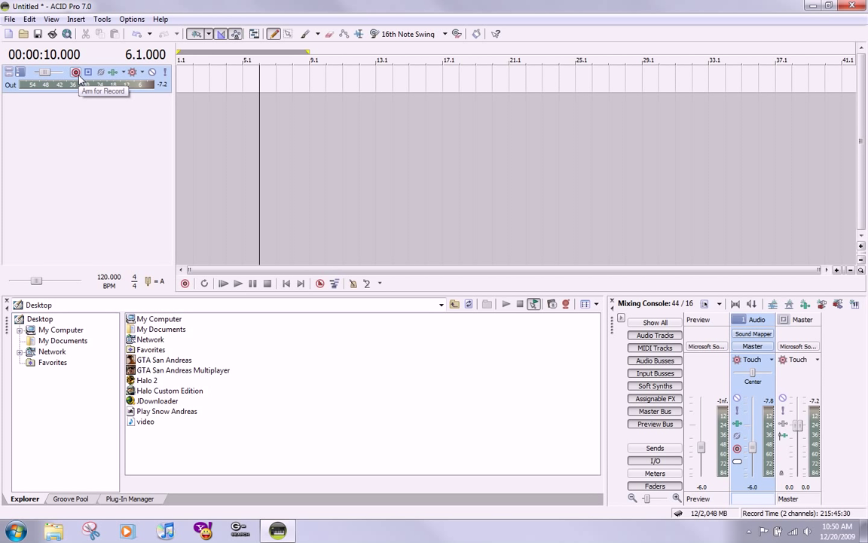
{"action": "left_click", "coordinate": [76, 72]}
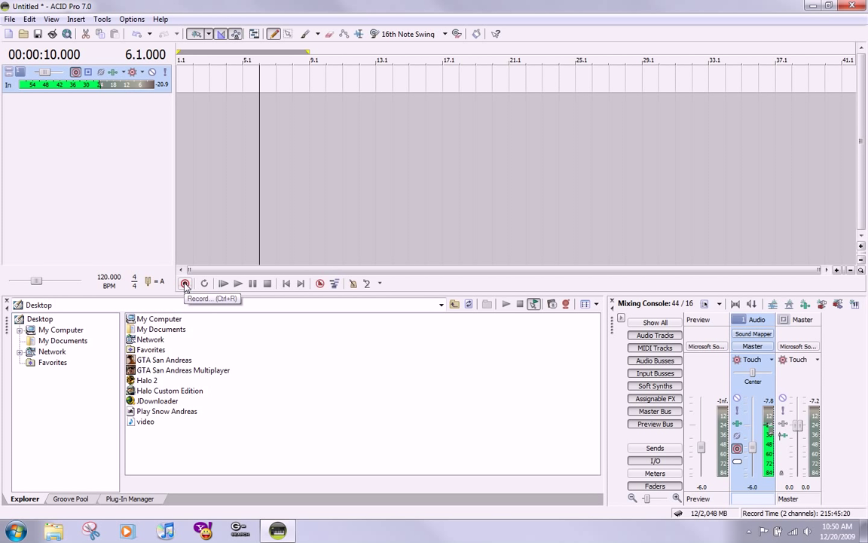
Record a few seconds of vocal from 00:00:00.000 onto Track 1 and dismiss Recorded Files.
{"action": "left_click", "coordinate": [286, 284]}
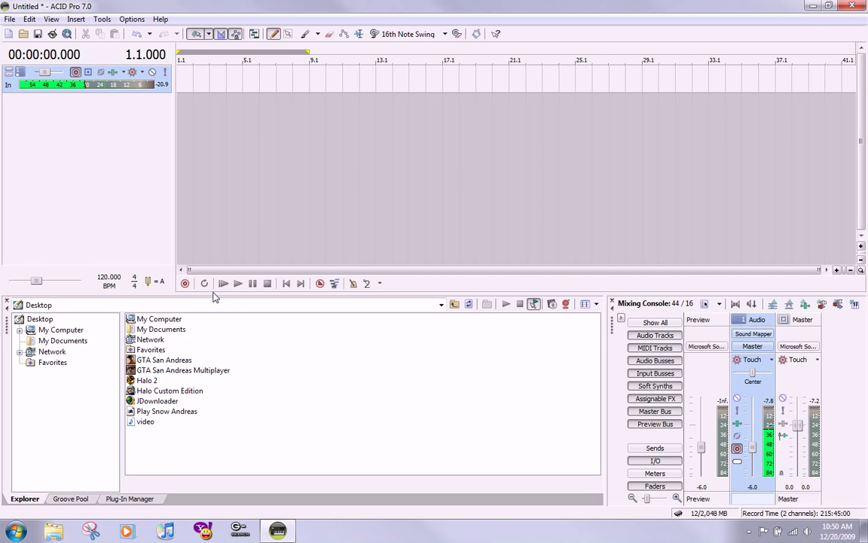
{"action": "left_click", "coordinate": [185, 284]}
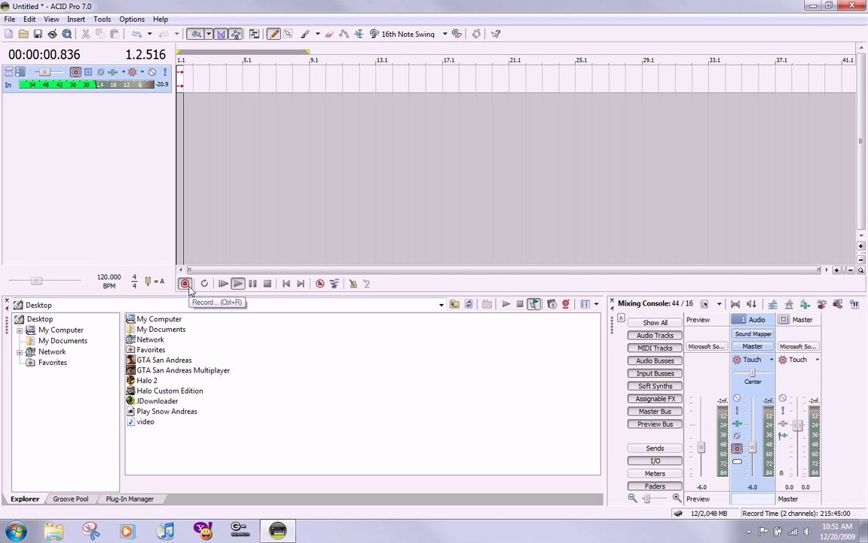
{"action": "left_click", "coordinate": [185, 283]}
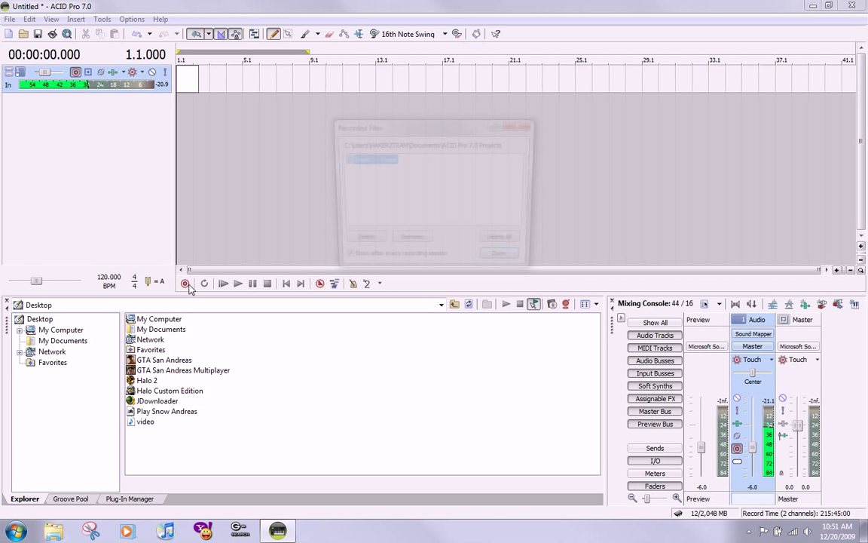
{"action": "left_click", "coordinate": [501, 263]}
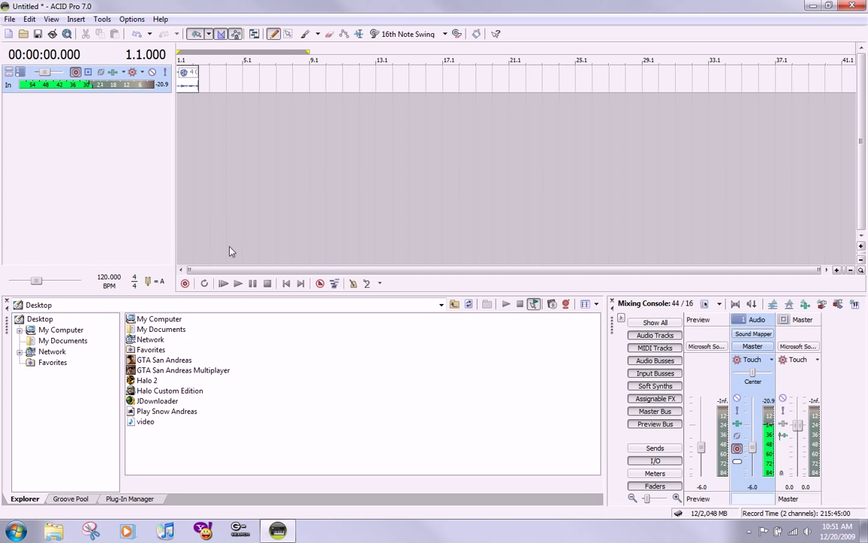
{"action": "left_click", "coordinate": [113, 73]}
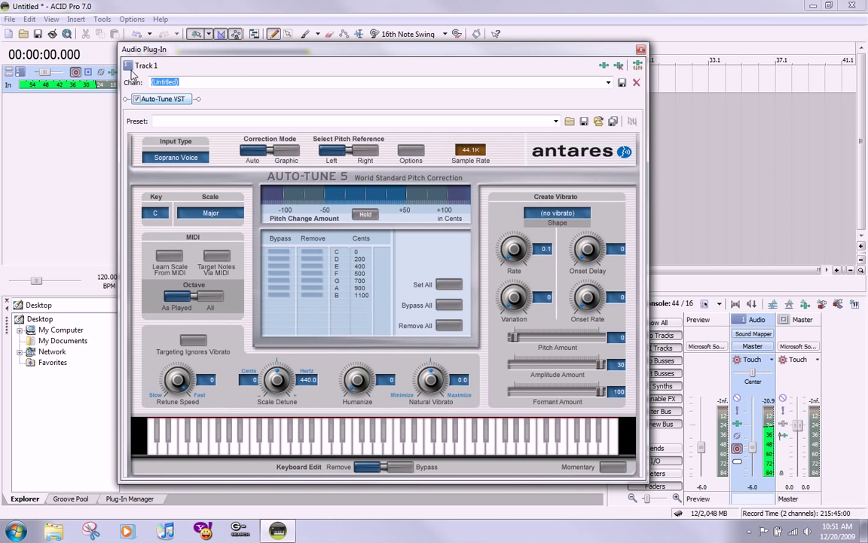
{"action": "left_click", "coordinate": [604, 66]}
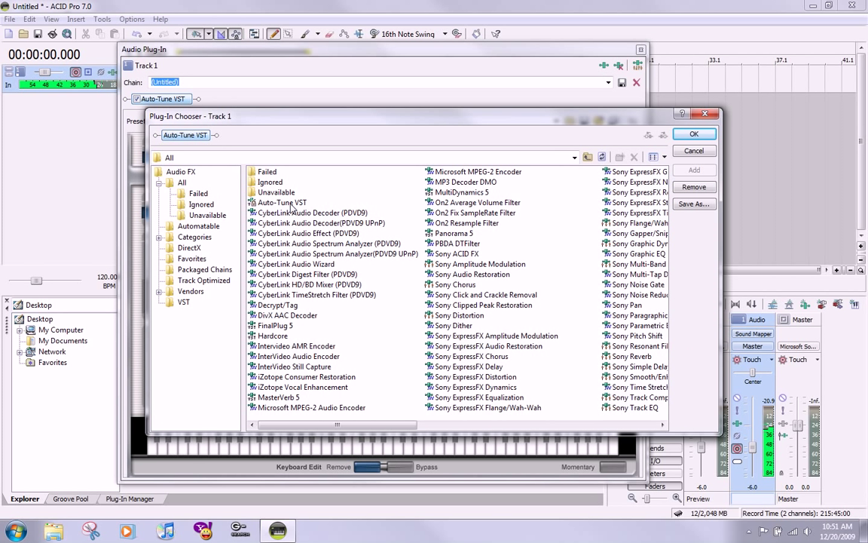
{"action": "double_click", "coordinate": [291, 204]}
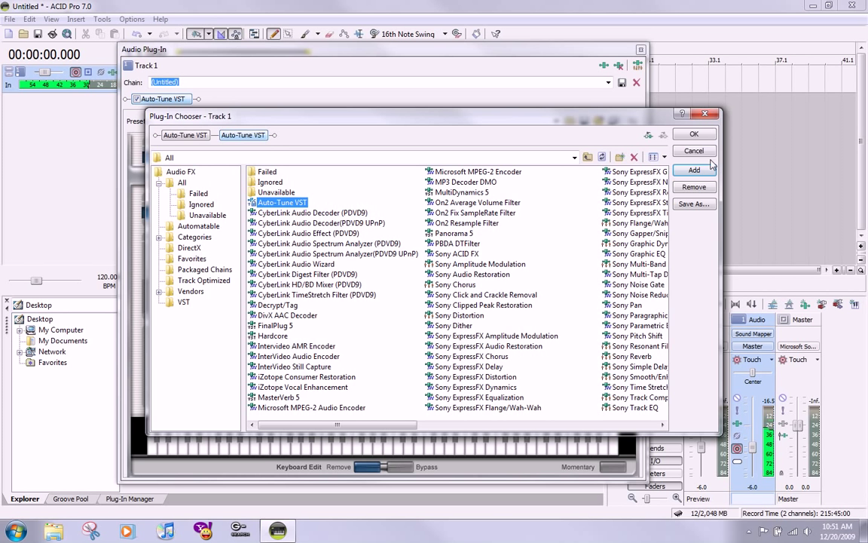
{"action": "left_click_drag", "start_coordinate": [694, 150], "coordinate": [373, 171]}
{"action": "key", "text": "Escape"}
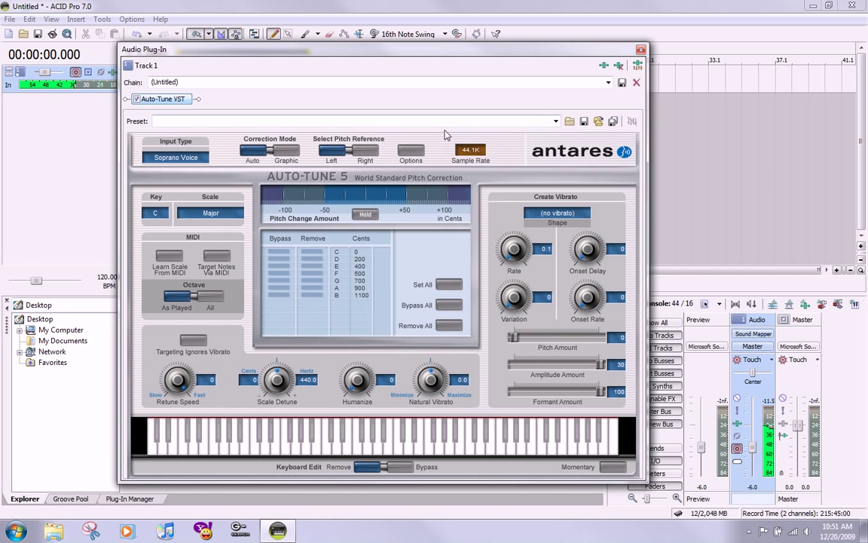
{"action": "left_click", "coordinate": [416, 121]}
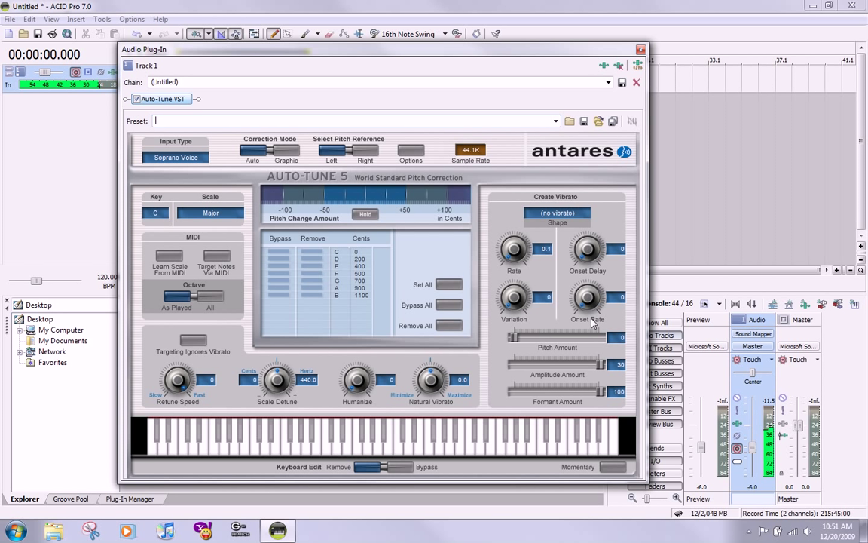
{"action": "left_click", "coordinate": [641, 50]}
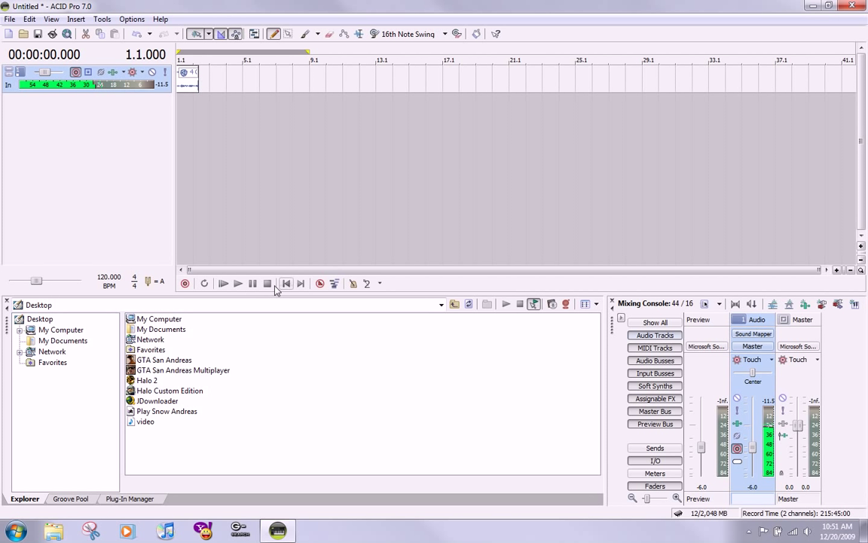
{"action": "left_click", "coordinate": [238, 283]}
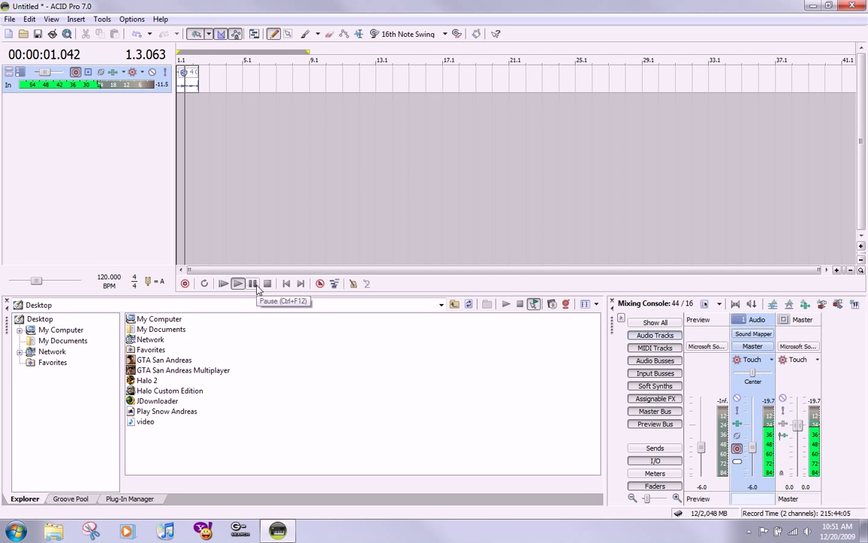
{"action": "left_click", "coordinate": [255, 286]}
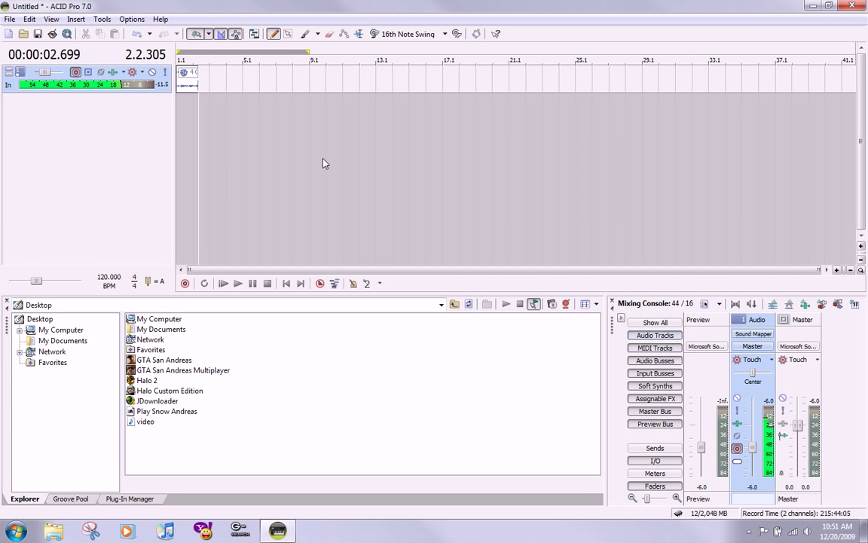
{"action": "left_click", "coordinate": [285, 284]}
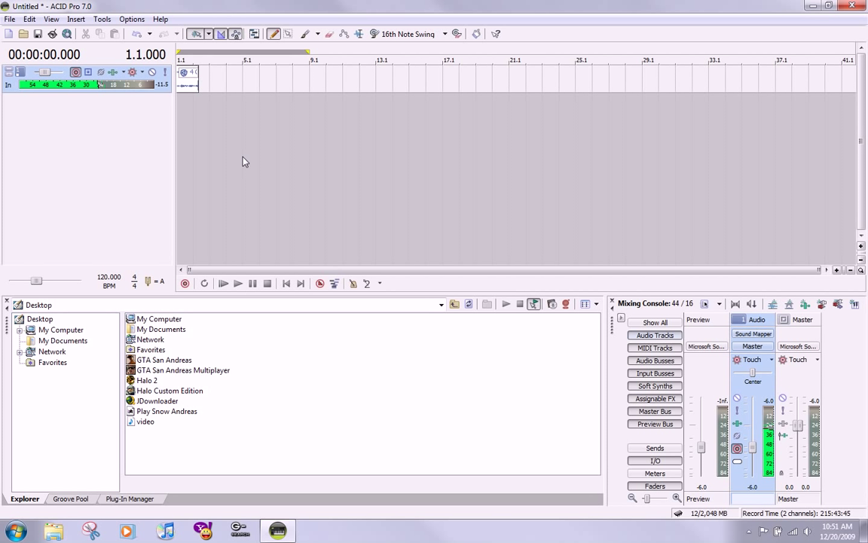
Start Render As from the File menu with MP3 Audio as the output type.
{"action": "left_click", "coordinate": [10, 20]}
{"action": "mouse_move", "coordinate": [50, 19]}
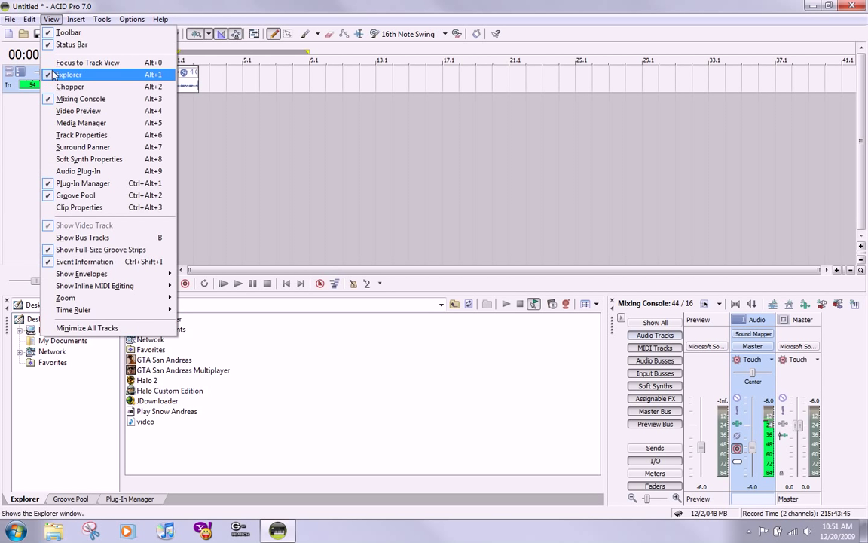
{"action": "left_click", "coordinate": [50, 19]}
{"action": "left_click", "coordinate": [9, 19]}
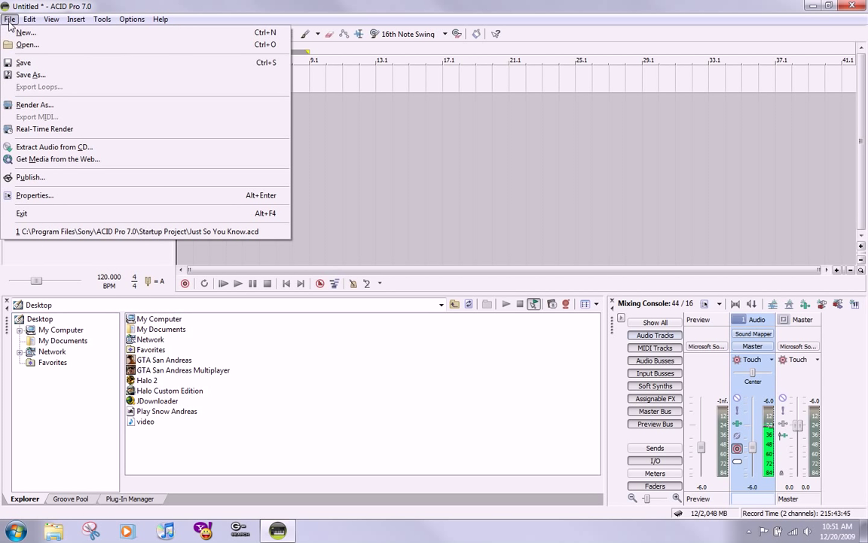
{"action": "left_click", "coordinate": [41, 106]}
{"action": "left_click", "coordinate": [444, 293]}
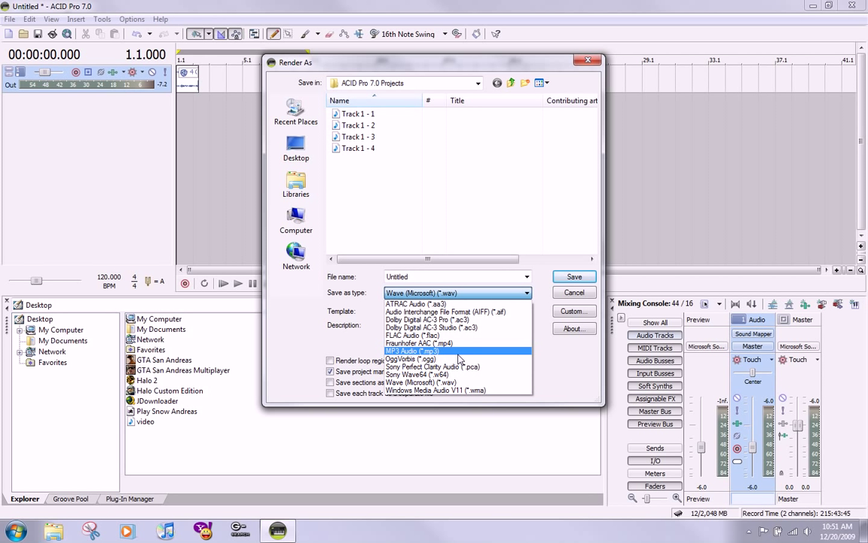
{"action": "left_click", "coordinate": [457, 351]}
Render Untitled.mp3 to the Desktop at Highest Quality VBR Stereo Audio, then quit ACID Pro.
{"action": "left_click", "coordinate": [296, 150]}
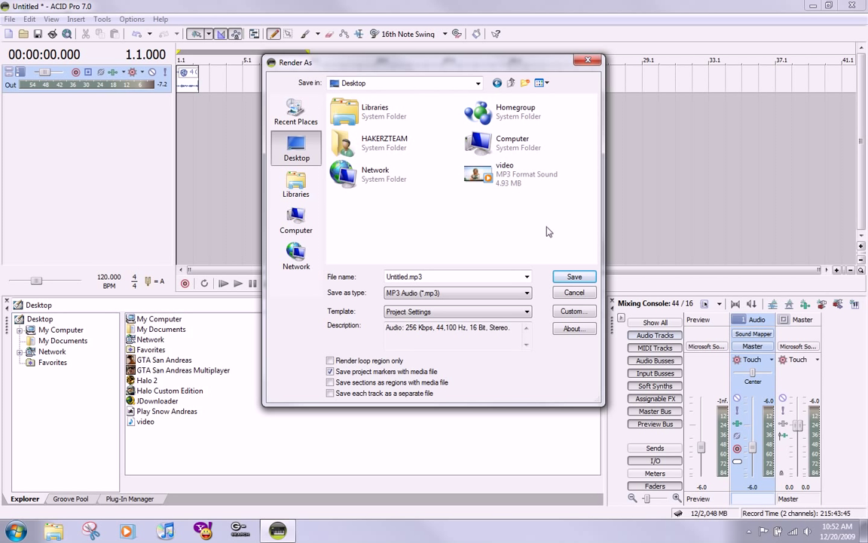
{"action": "left_click", "coordinate": [453, 315]}
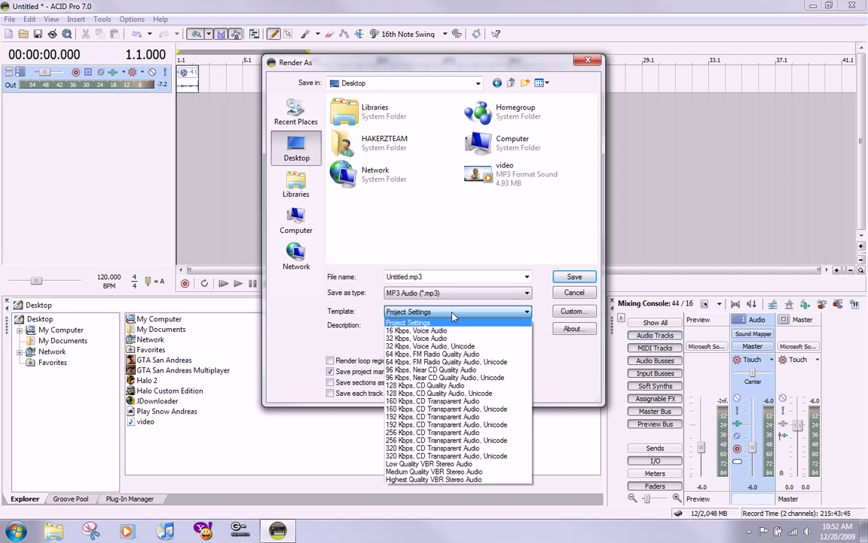
{"action": "left_click", "coordinate": [476, 480]}
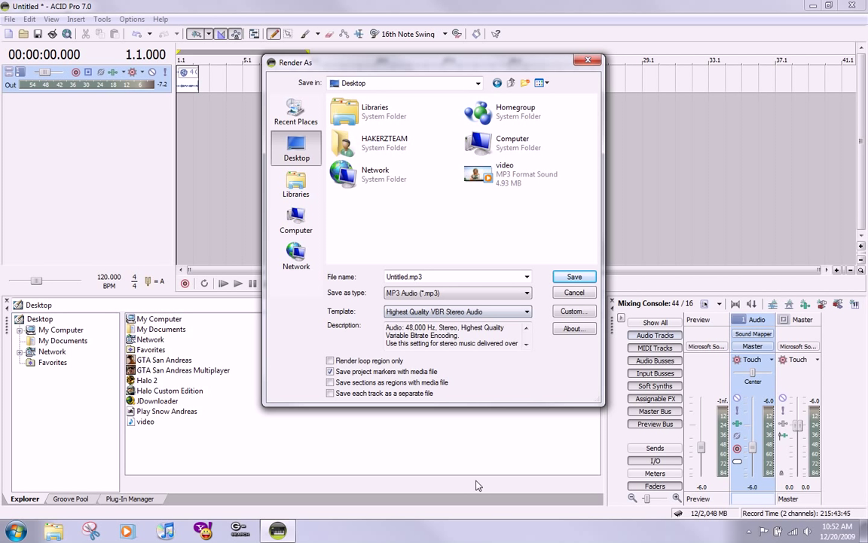
{"action": "left_click", "coordinate": [569, 278]}
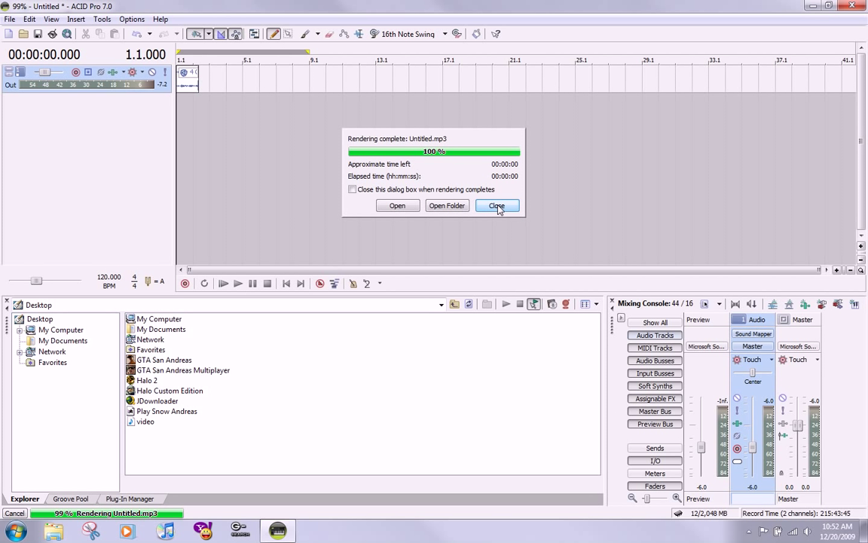
{"action": "left_click", "coordinate": [498, 208]}
{"action": "key", "text": "alt+F4"}
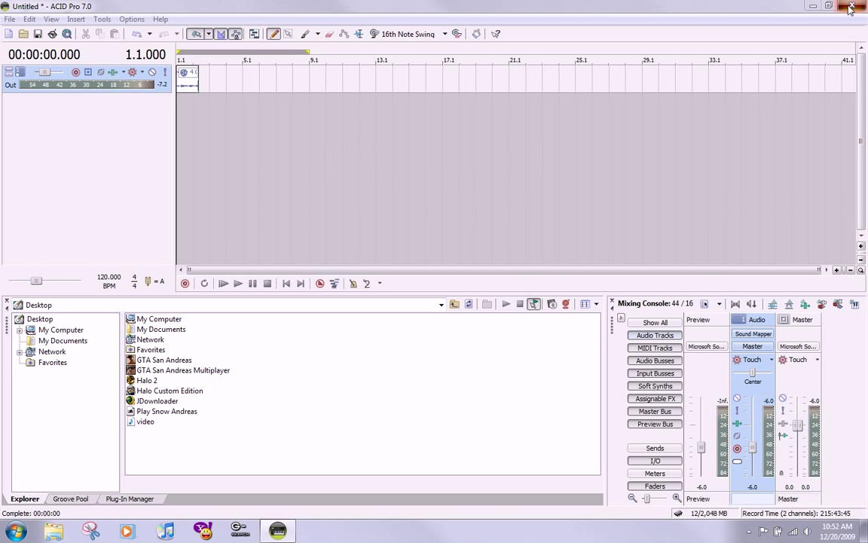
Decline saving, play Untitled.mp3 in Windows Media Player, then close the player.
{"action": "left_click", "coordinate": [447, 220]}
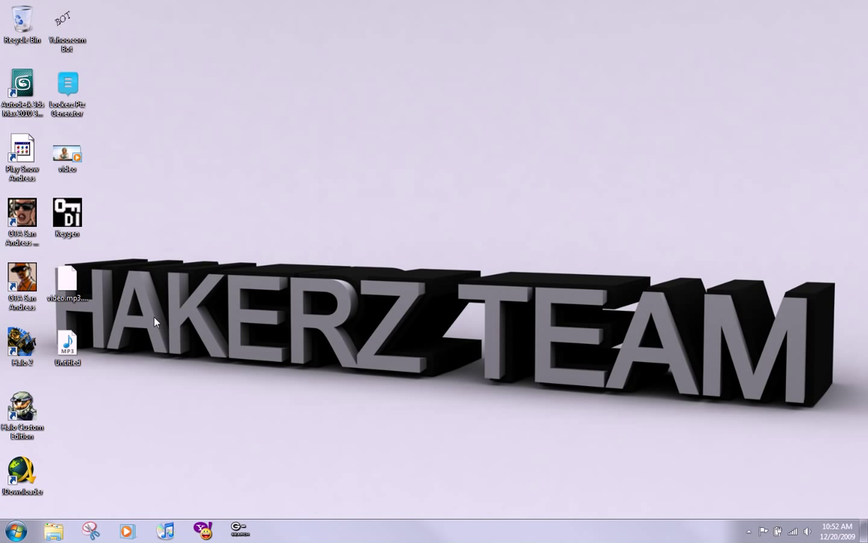
{"action": "double_click", "coordinate": [78, 359]}
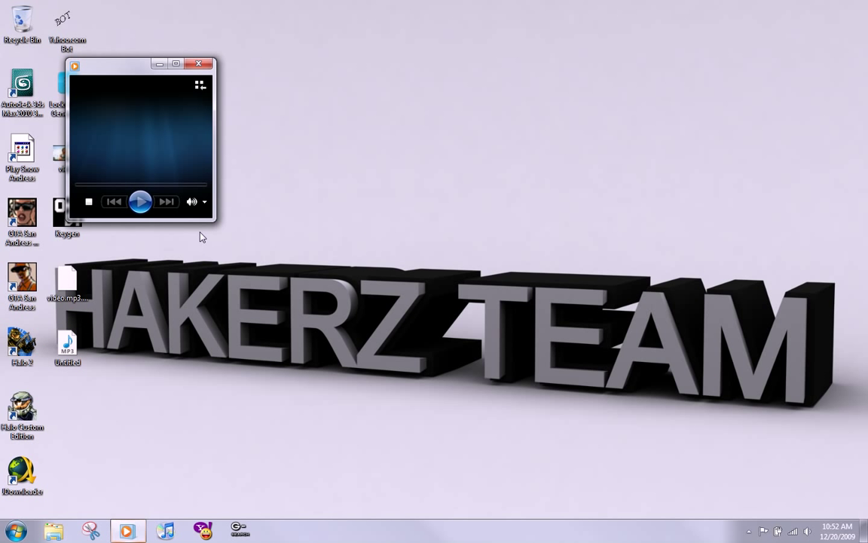
{"action": "left_click", "coordinate": [199, 64]}
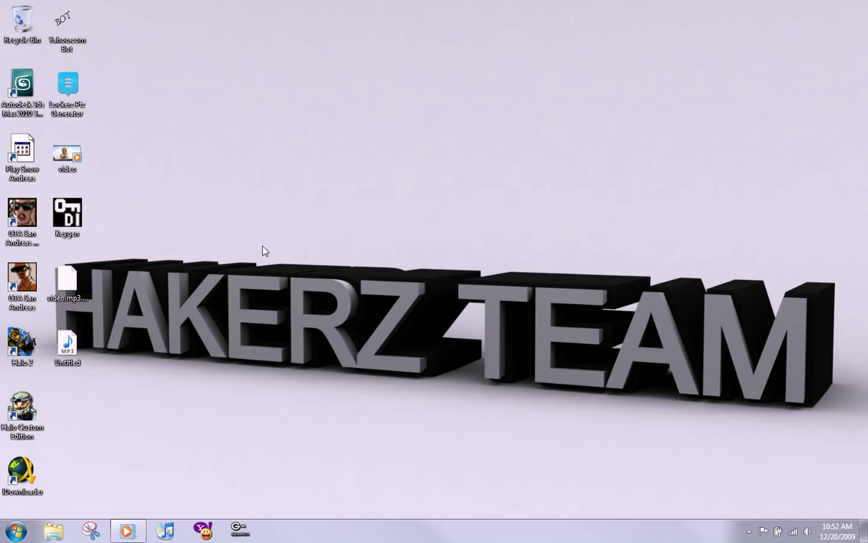
{"action": "left_click", "coordinate": [339, 438]}
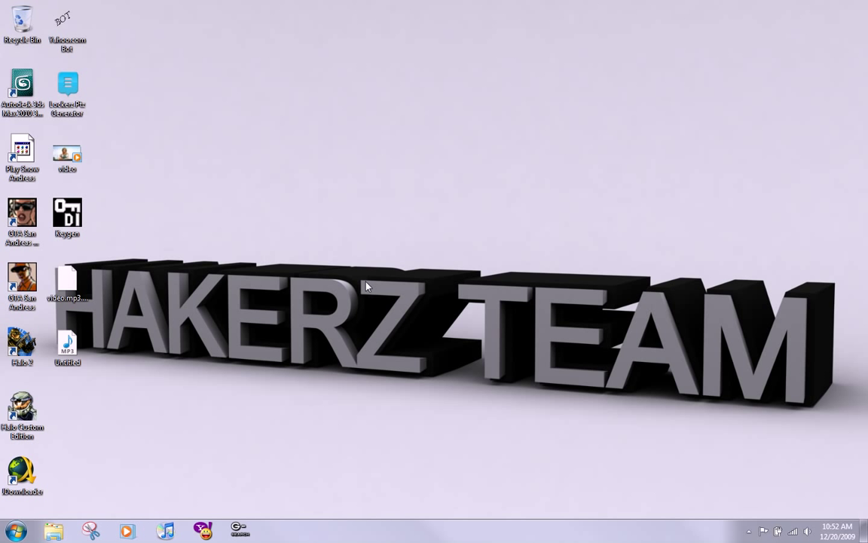